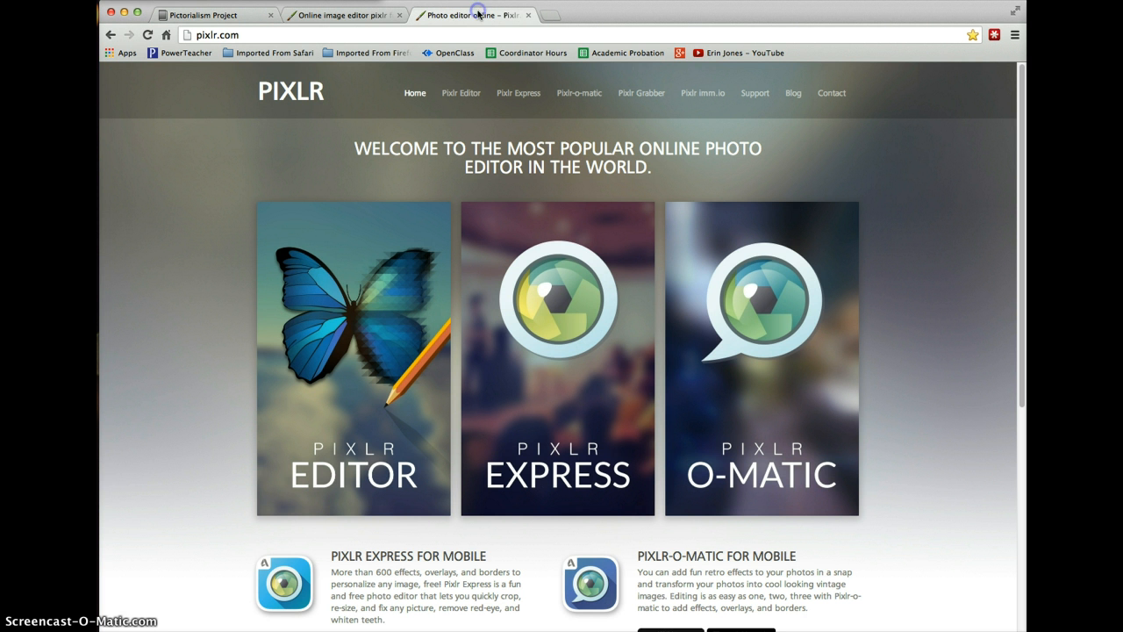
- Open Pixlr Express from the Pixlr home page and browse the computer for a photo without opening one
left_click(479, 15)
left_click(575, 419)
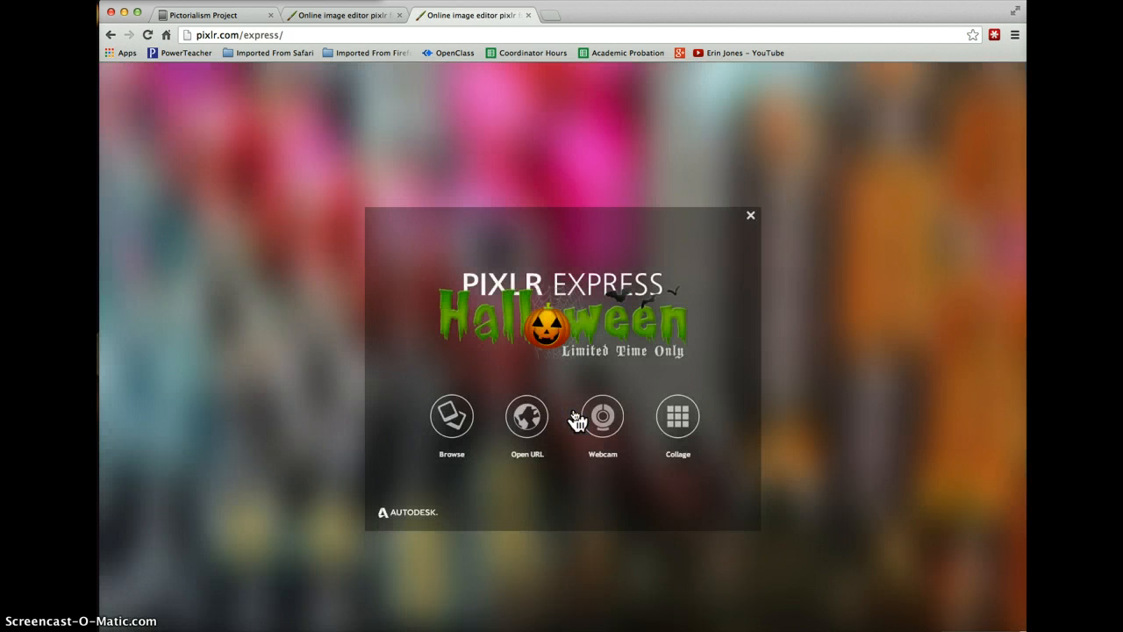
left_click(457, 418)
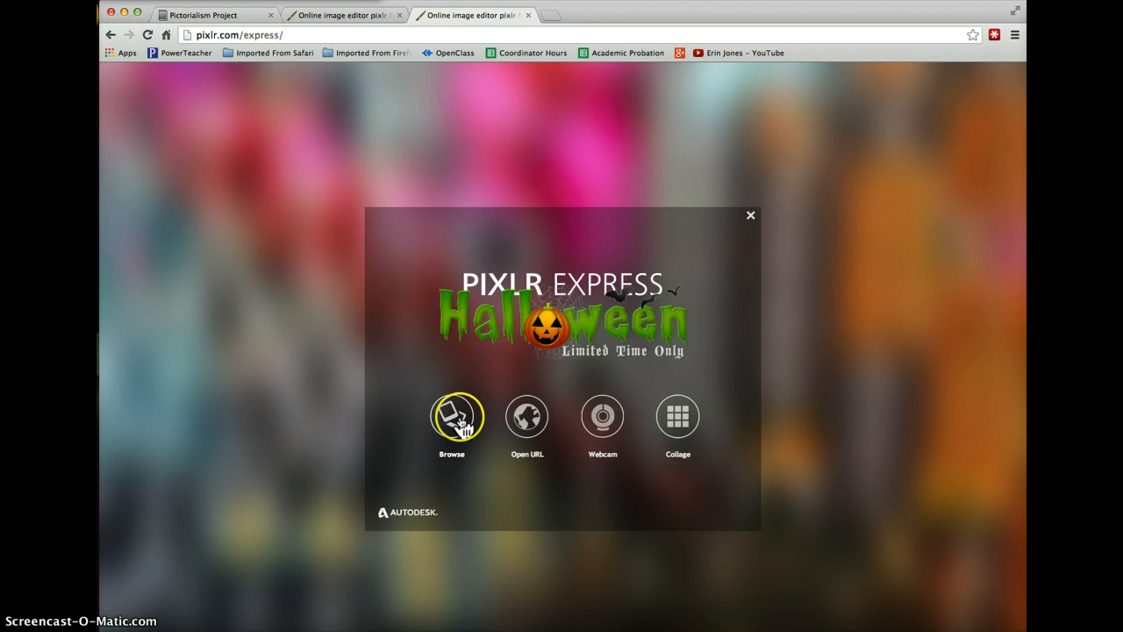
left_click(452, 419)
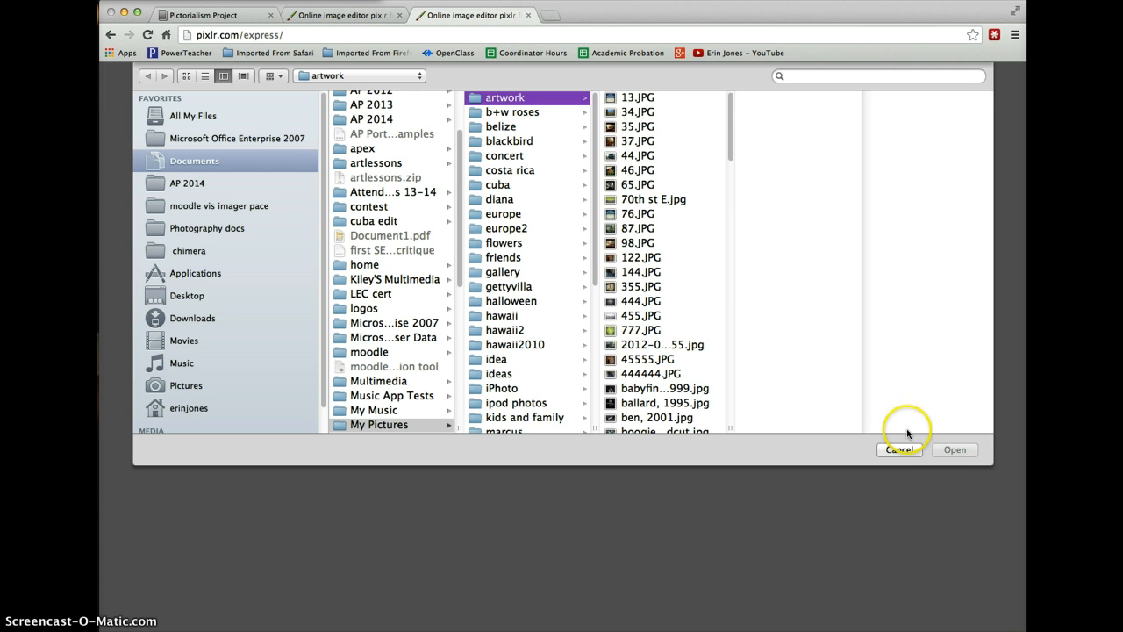
left_click(900, 449)
- Switch to the browser tab with the black-and-white portrait and move the window up so the editor's adjustment tools are fully exposed
left_click(356, 16)
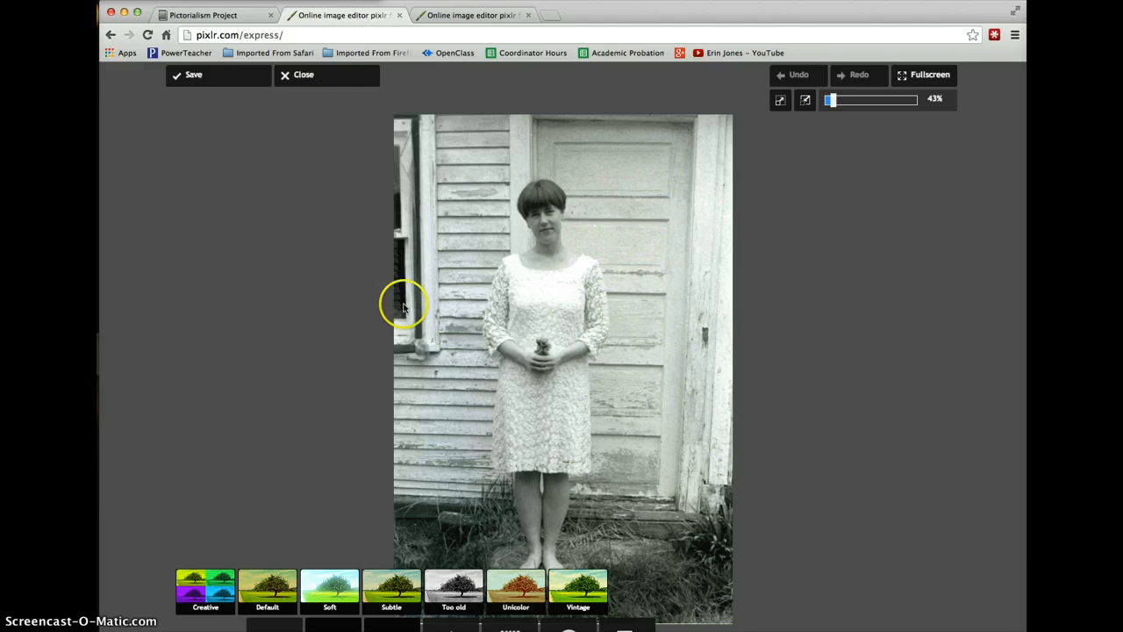
left_click(275, 624)
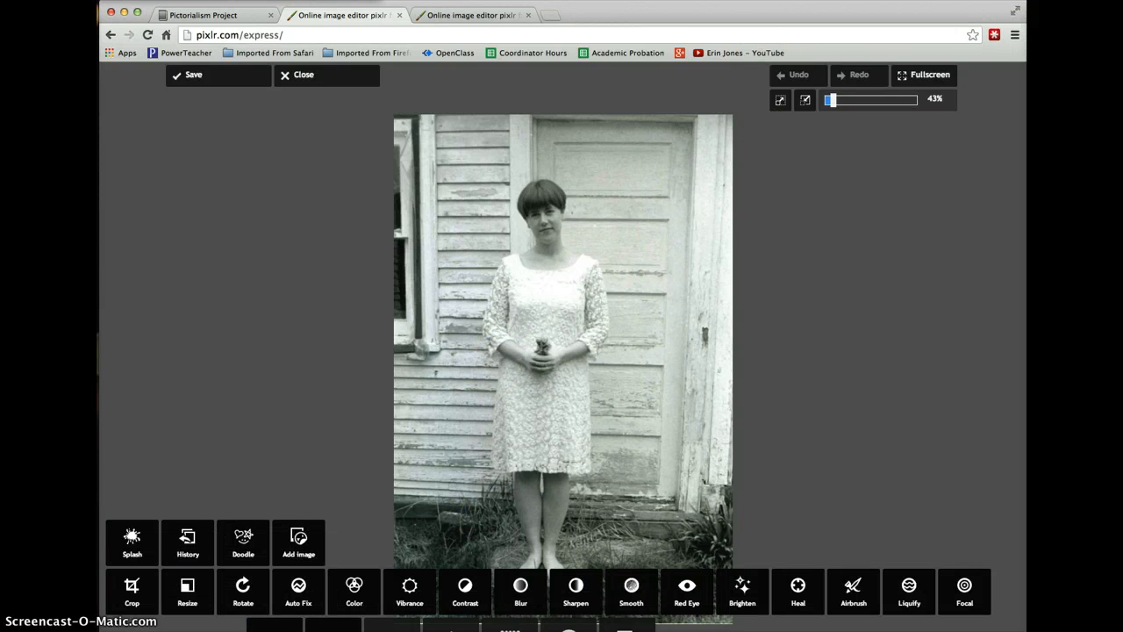
left_click_drag(700, 8, 700, 0)
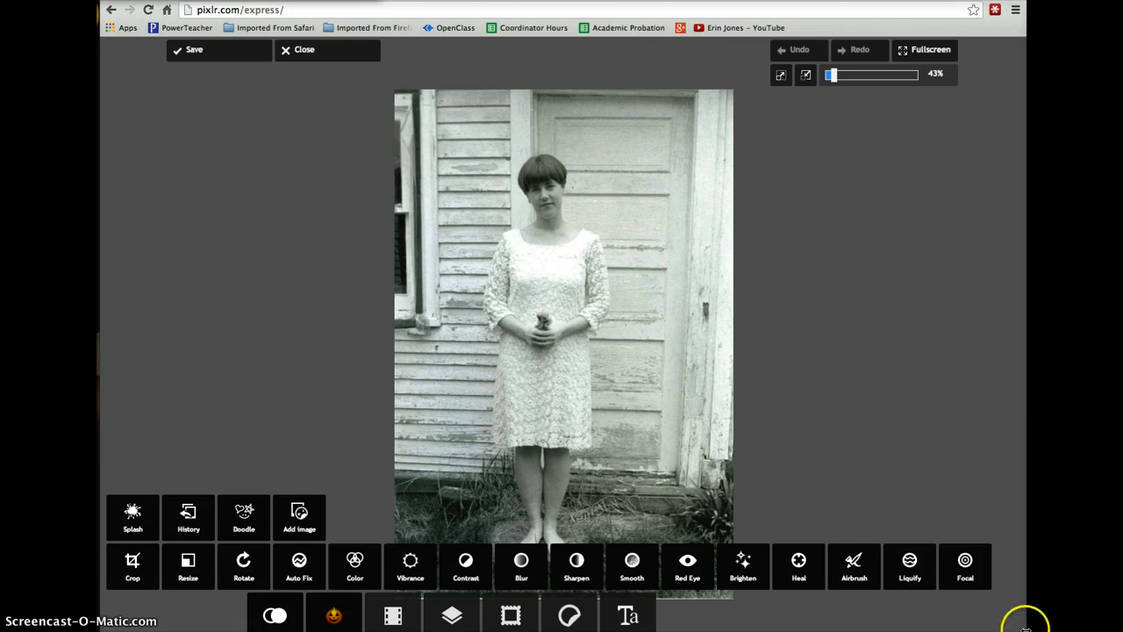
left_click_drag(700, 0, 693, 0)
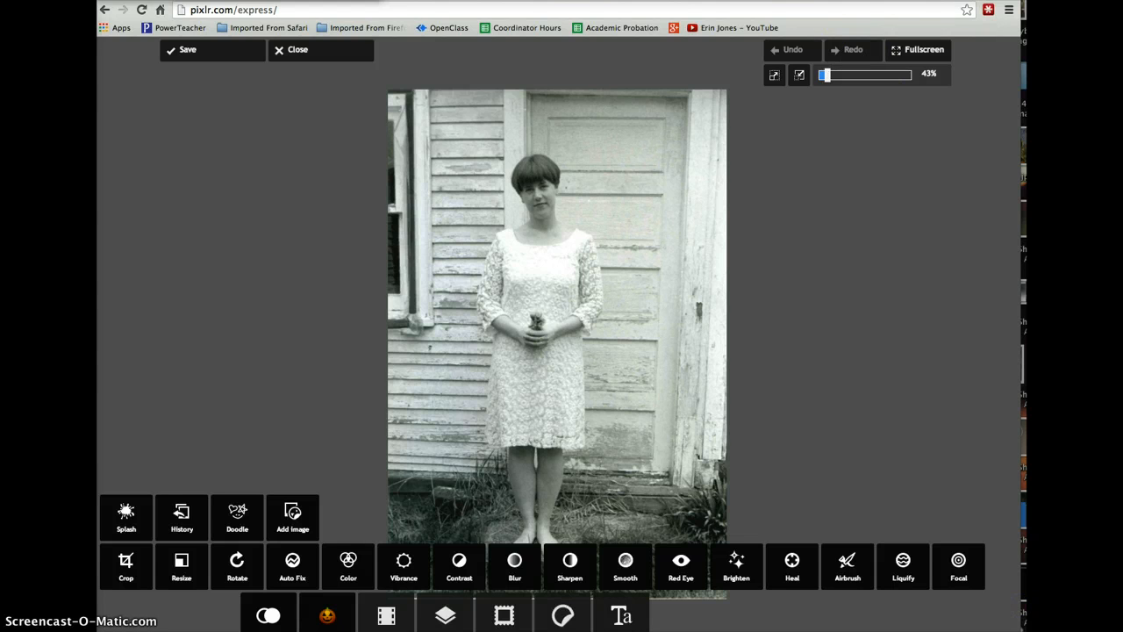
left_click_drag(790, 0, 816, 0)
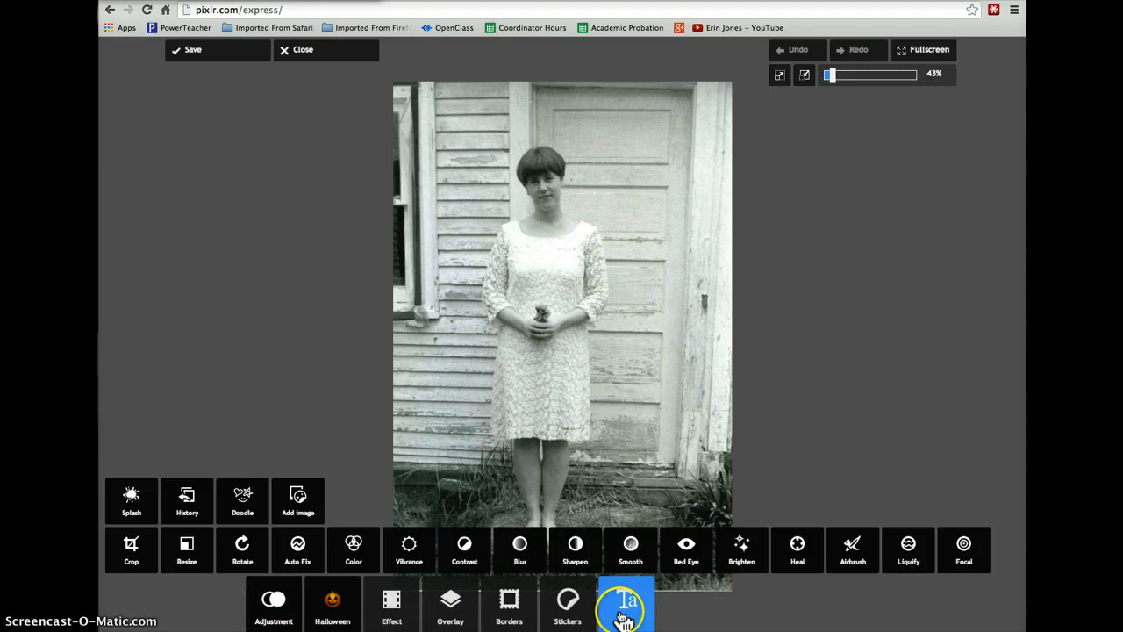
left_click(273, 614)
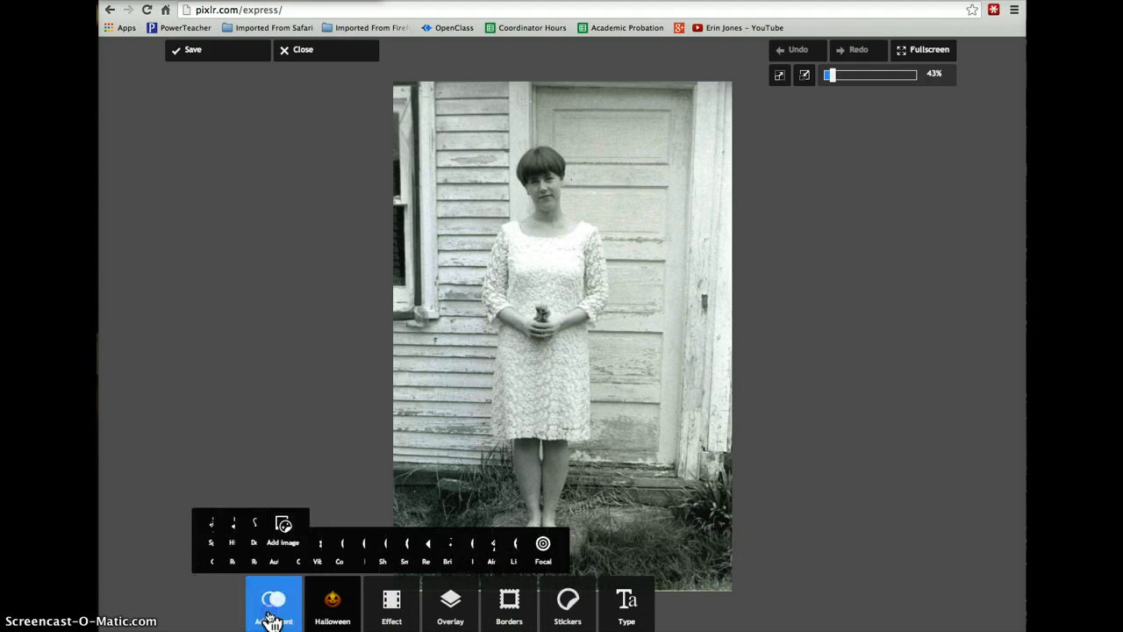
left_click(273, 616)
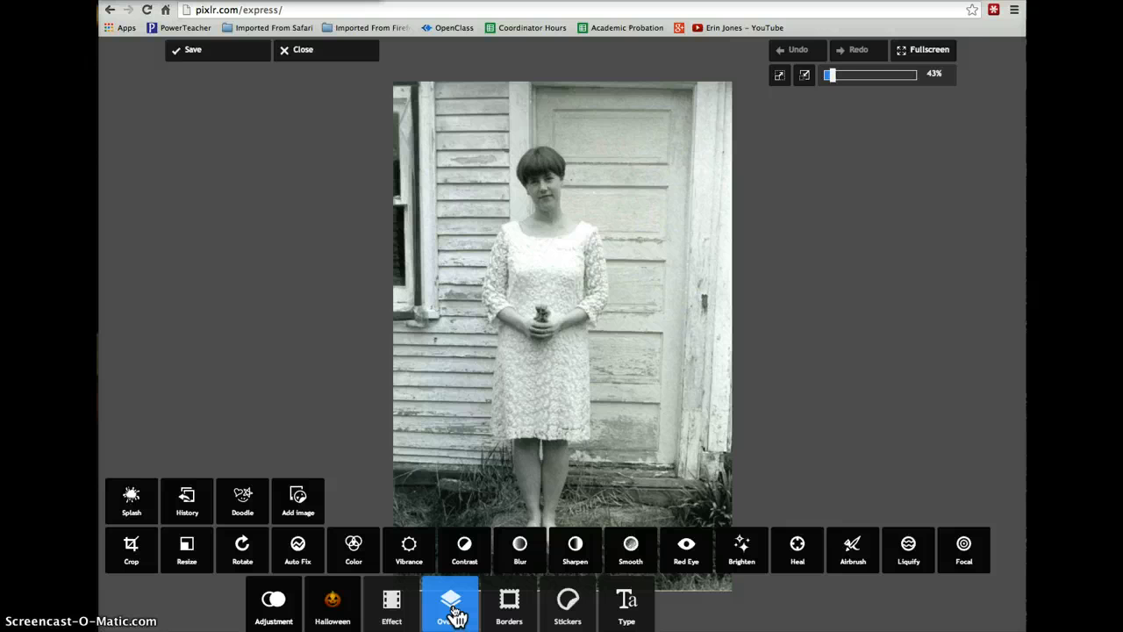
- Apply the Earl effect from the Vintage set to the portrait at an amount of 100
left_click(394, 614)
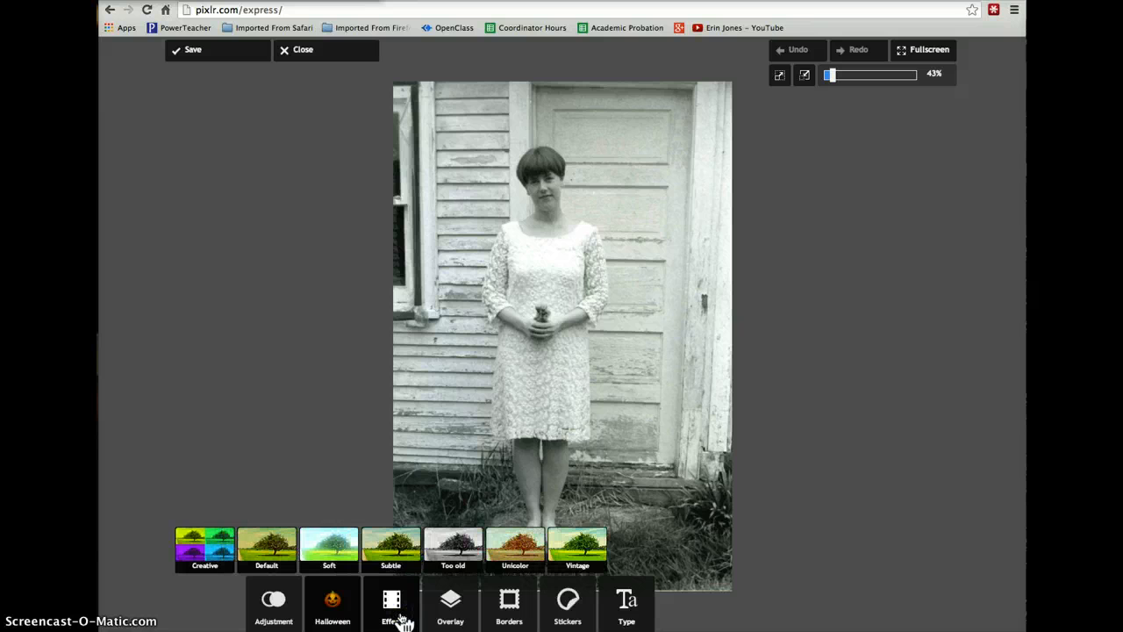
left_click(581, 544)
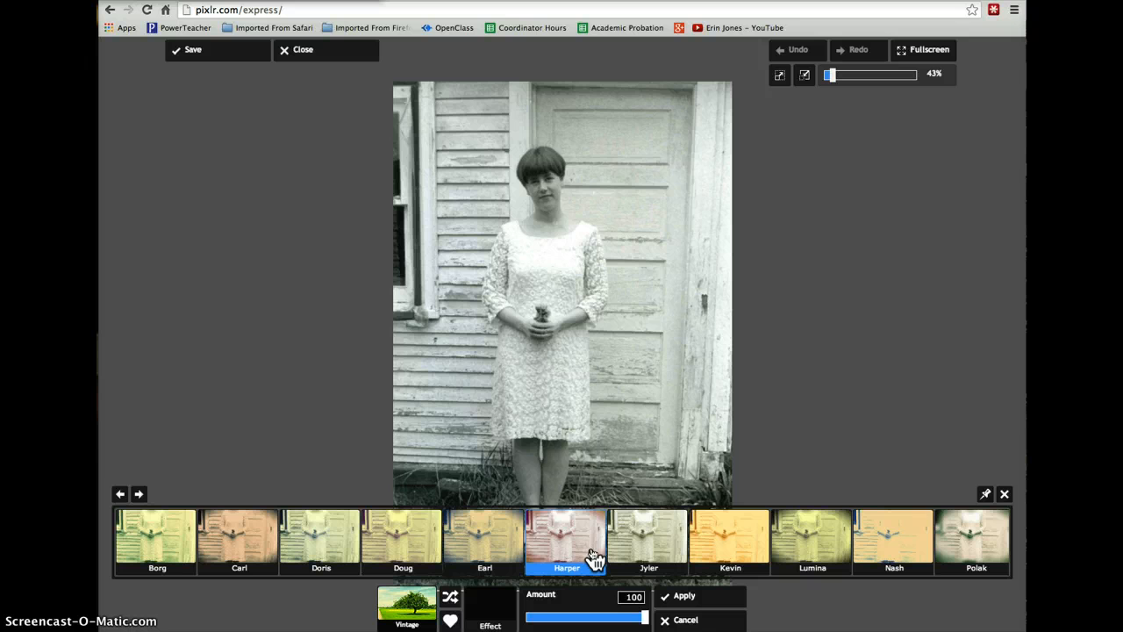
left_click(492, 542)
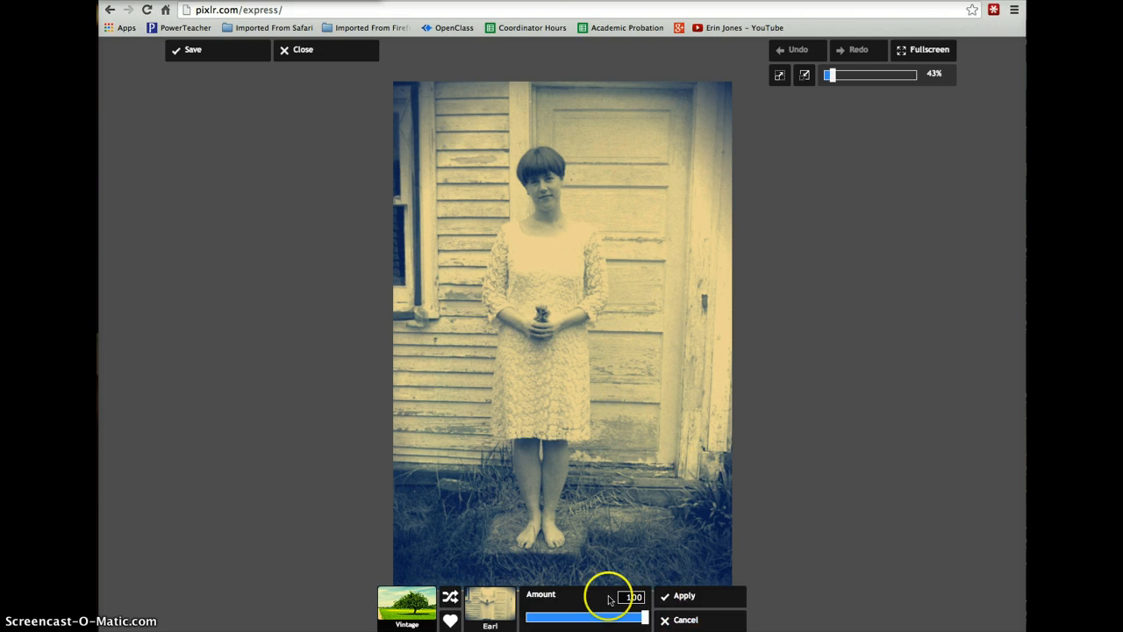
left_click(702, 596)
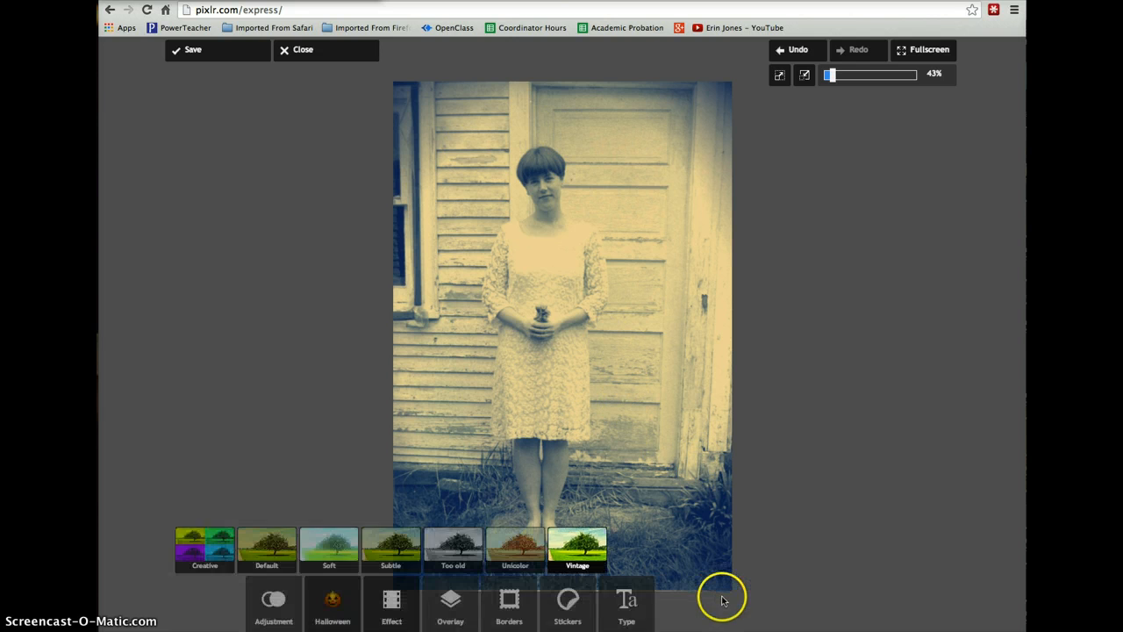
- Using the History brush at size 34, restore the original tones along the dress's neckline and one sleeve
left_click(273, 603)
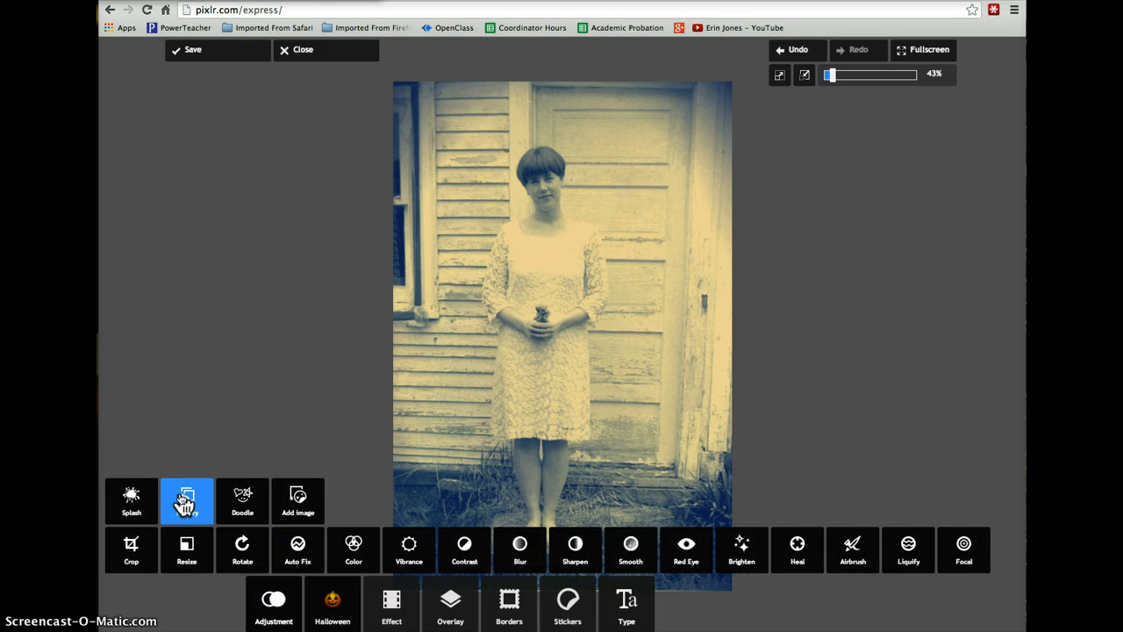
left_click(184, 502)
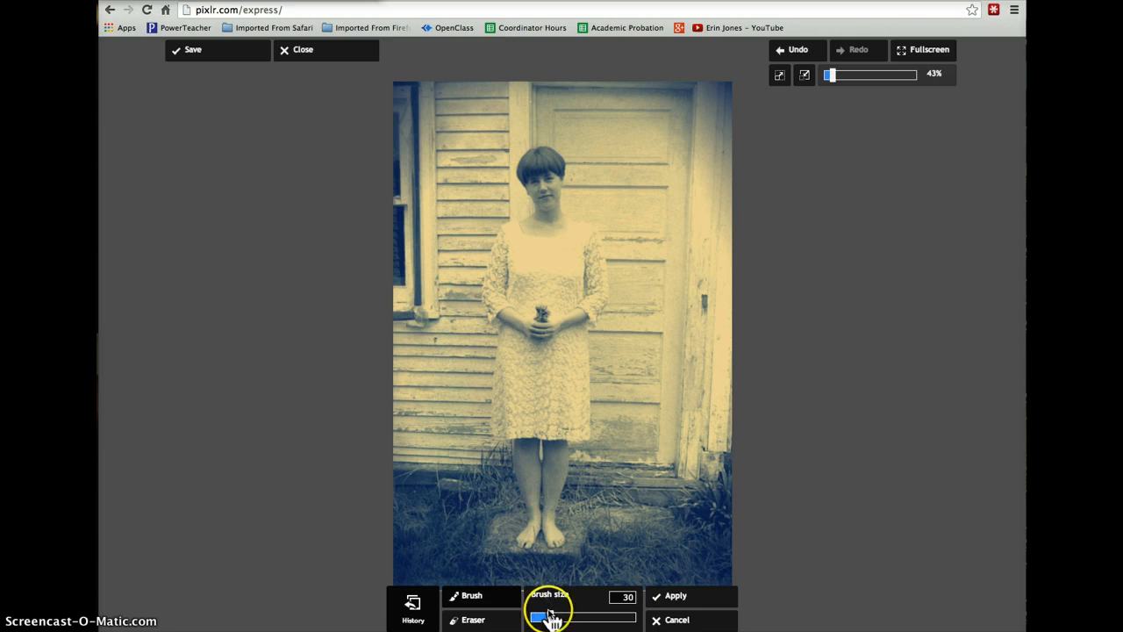
left_click_drag(550, 617, 557, 617)
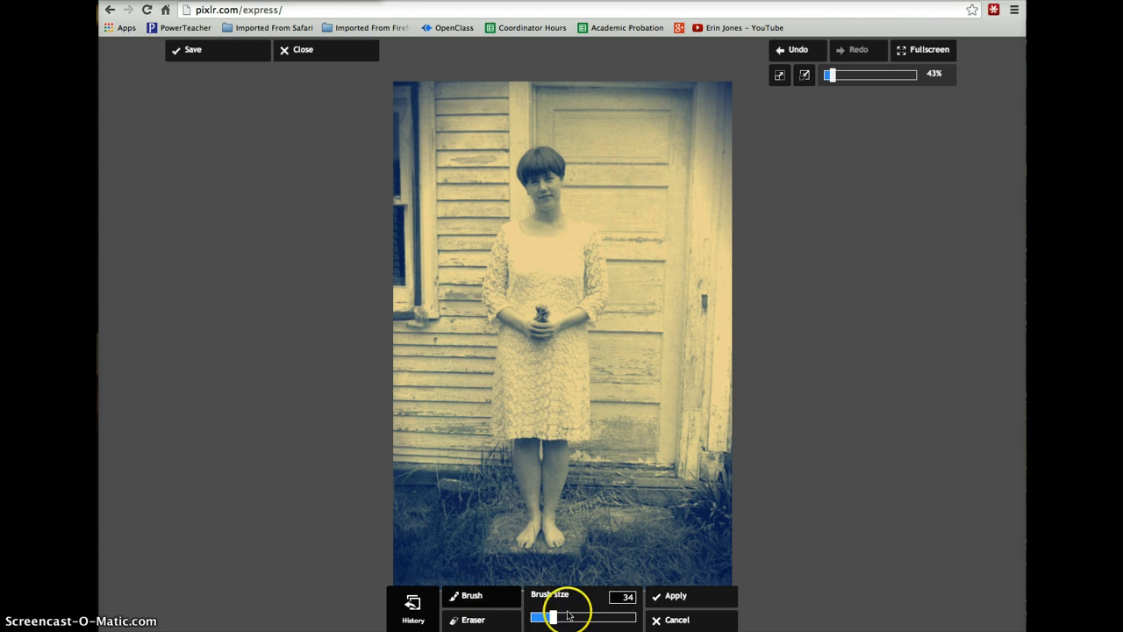
left_click(550, 220)
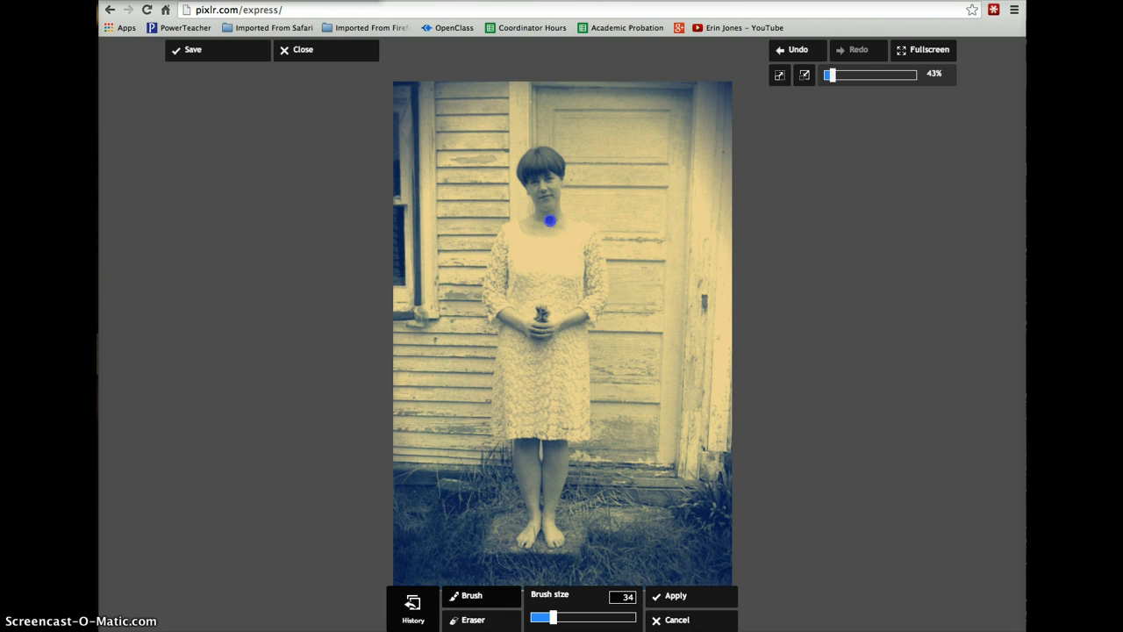
mouse_move(550, 220)
left_mouse_down()
mouse_move(589, 253)
mouse_move(589, 322)
mouse_move(599, 281)
mouse_move(588, 238)
mouse_move(556, 229)
mouse_move(578, 242)
mouse_move(523, 239)
left_mouse_up()
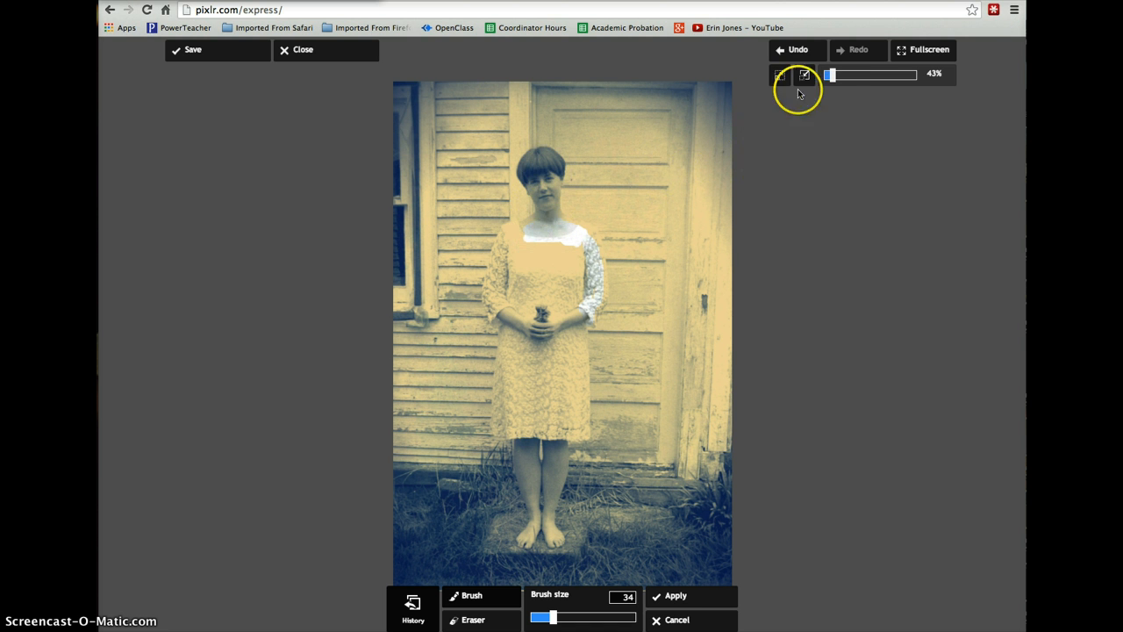
- Restore the original tones on the woman's hair, face, other shoulder and upper chest with the History brush, and apply the changes
left_click_drag(831, 78, 851, 83)
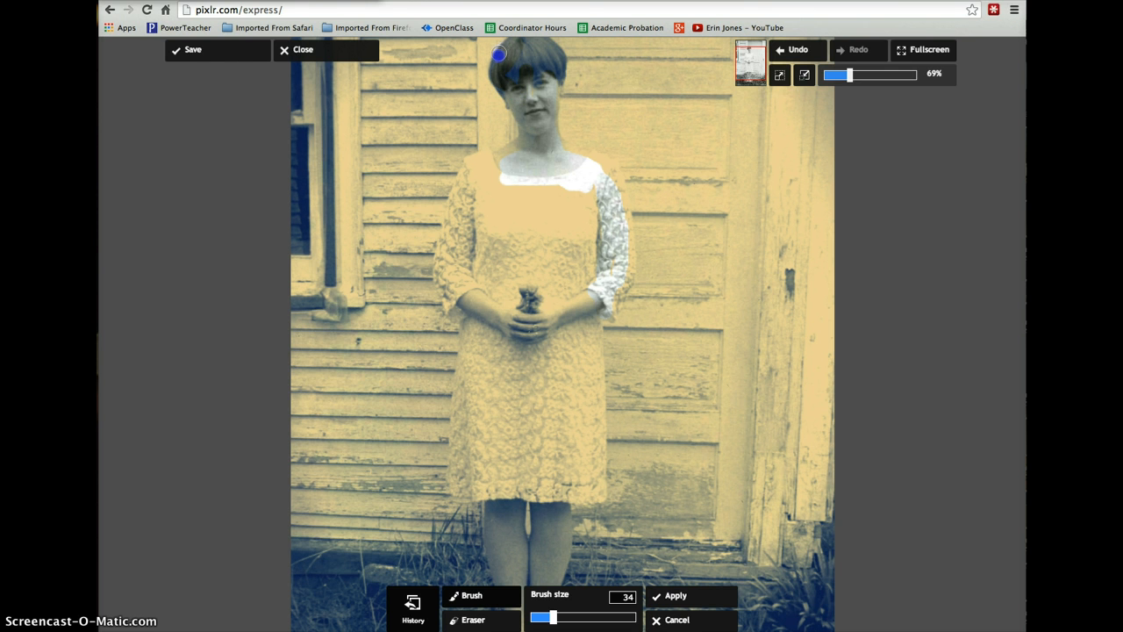
left_click(509, 50)
left_click_drag(549, 78, 524, 62)
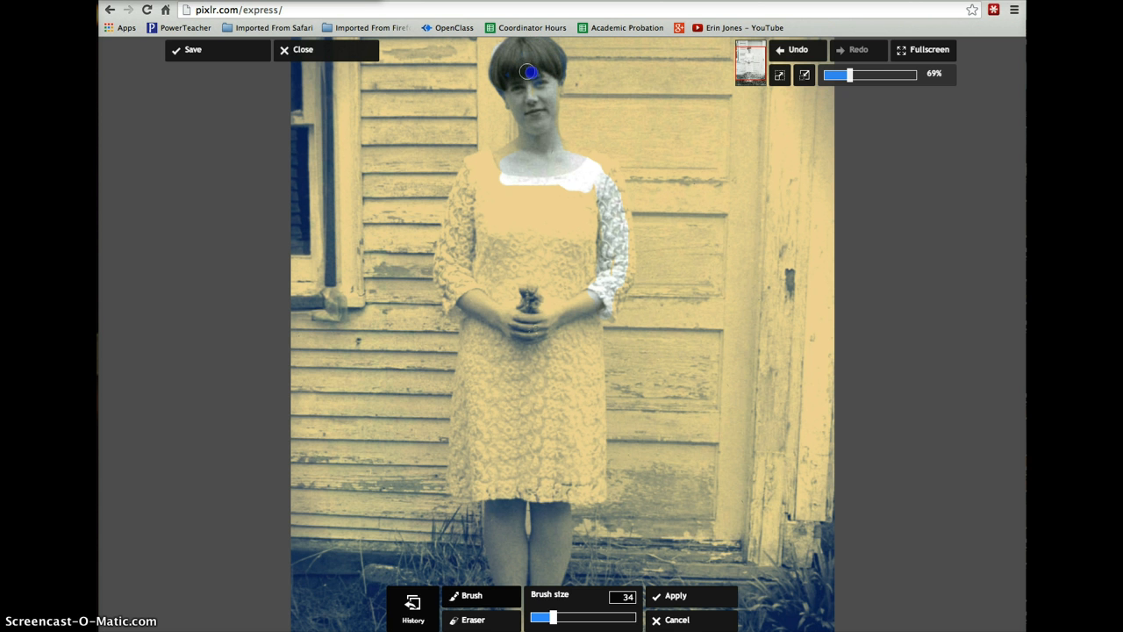
mouse_move(496, 164)
left_mouse_down()
mouse_move(473, 176)
mouse_move(488, 161)
left_mouse_up()
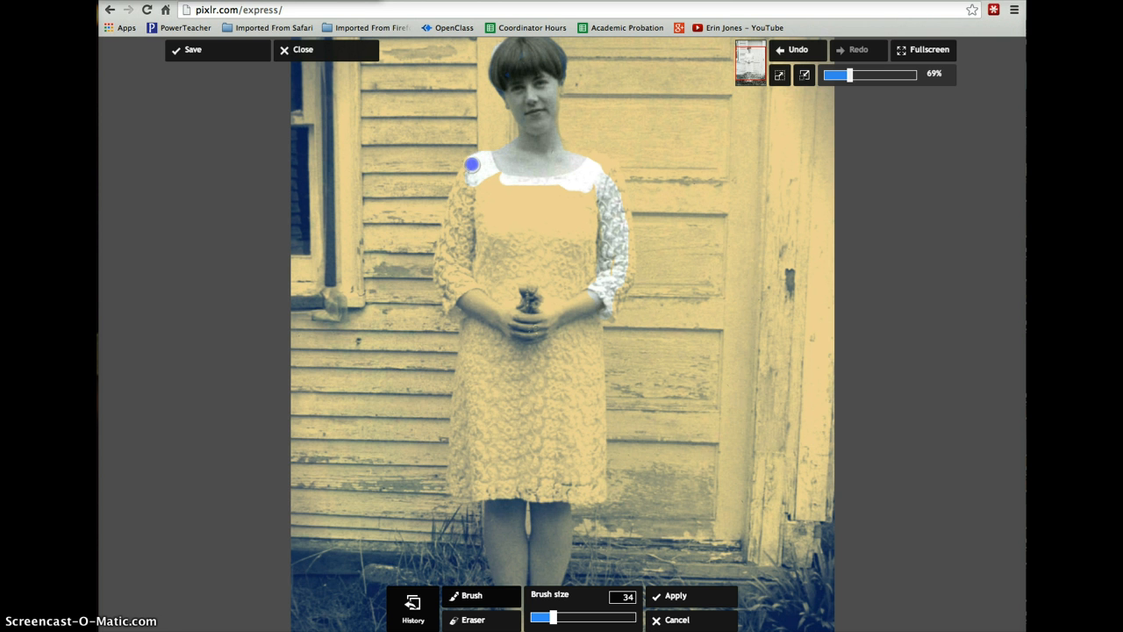
mouse_move(471, 167)
left_mouse_down()
mouse_move(513, 183)
mouse_move(486, 177)
mouse_move(593, 191)
mouse_move(597, 231)
mouse_move(581, 196)
left_mouse_up()
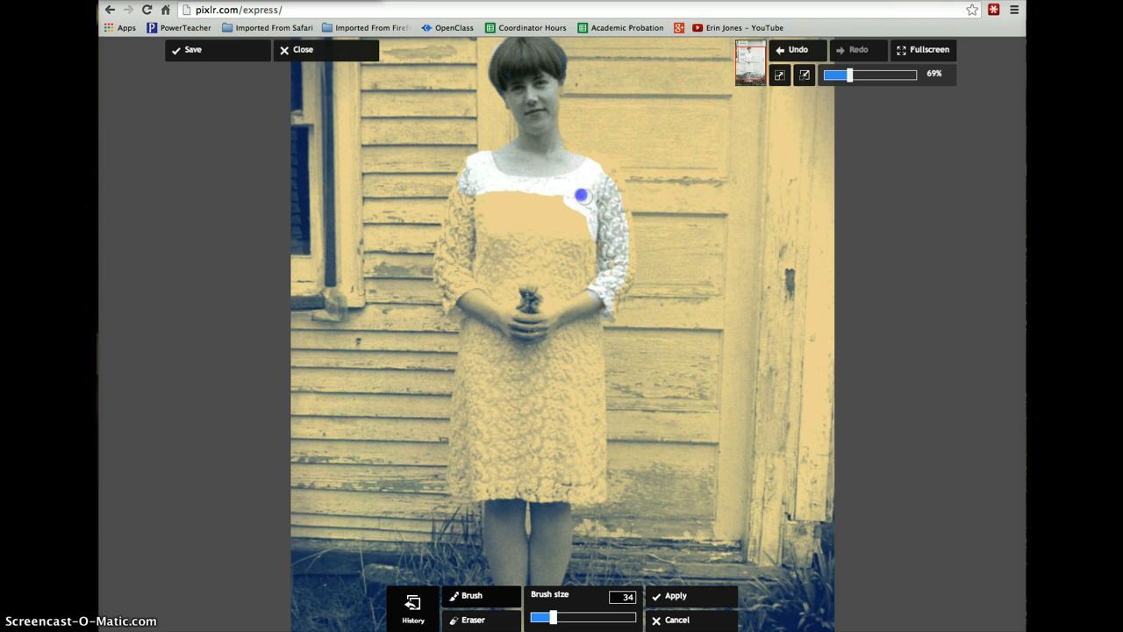
left_click(554, 54)
left_click(555, 81)
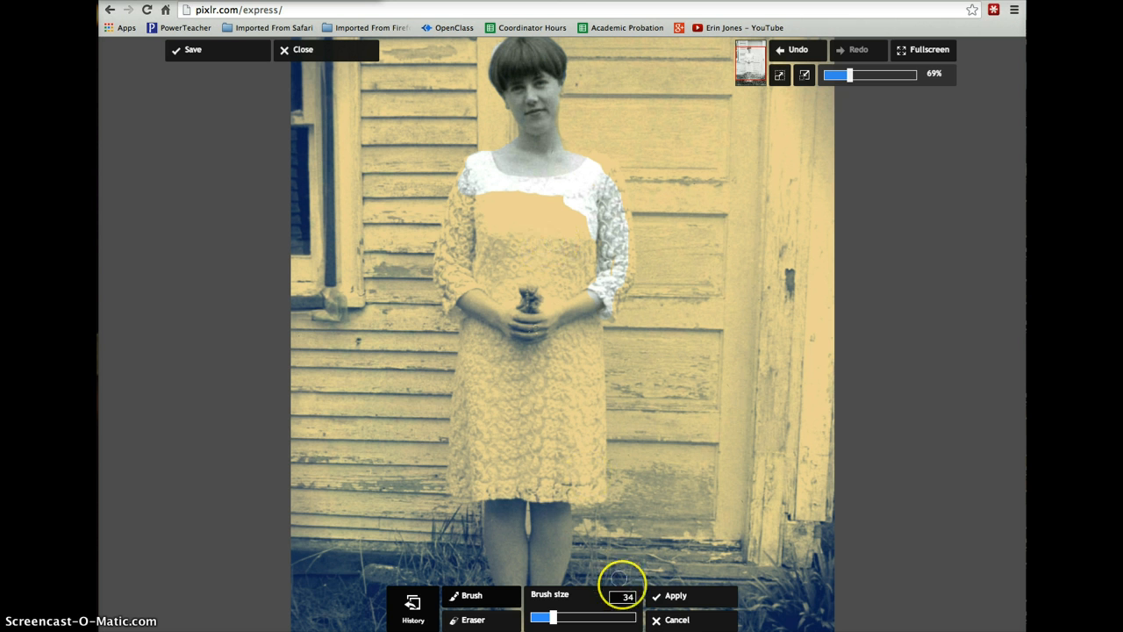
left_click(685, 600)
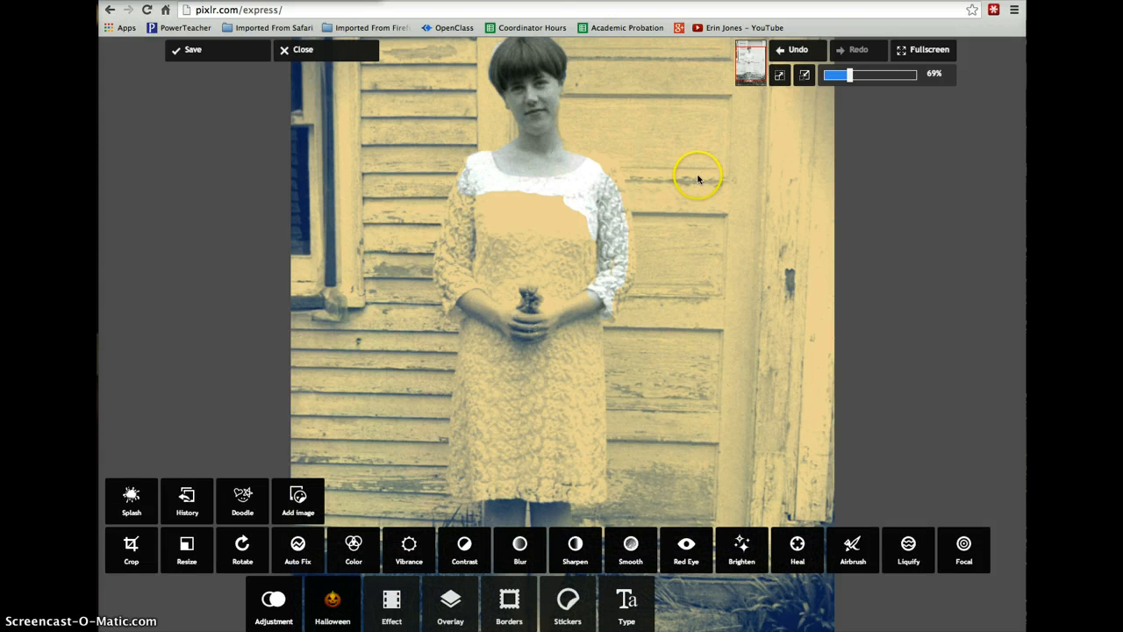
- Apply the Castle overlay from the Paper set to the photo at an amount of 100
left_click(450, 605)
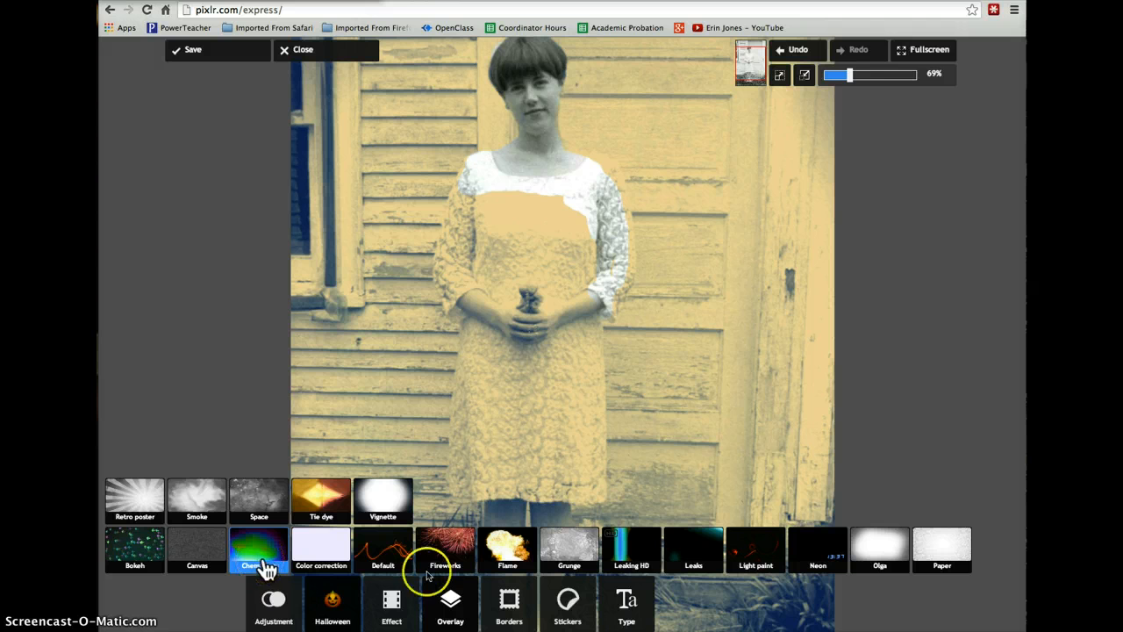
left_click(942, 549)
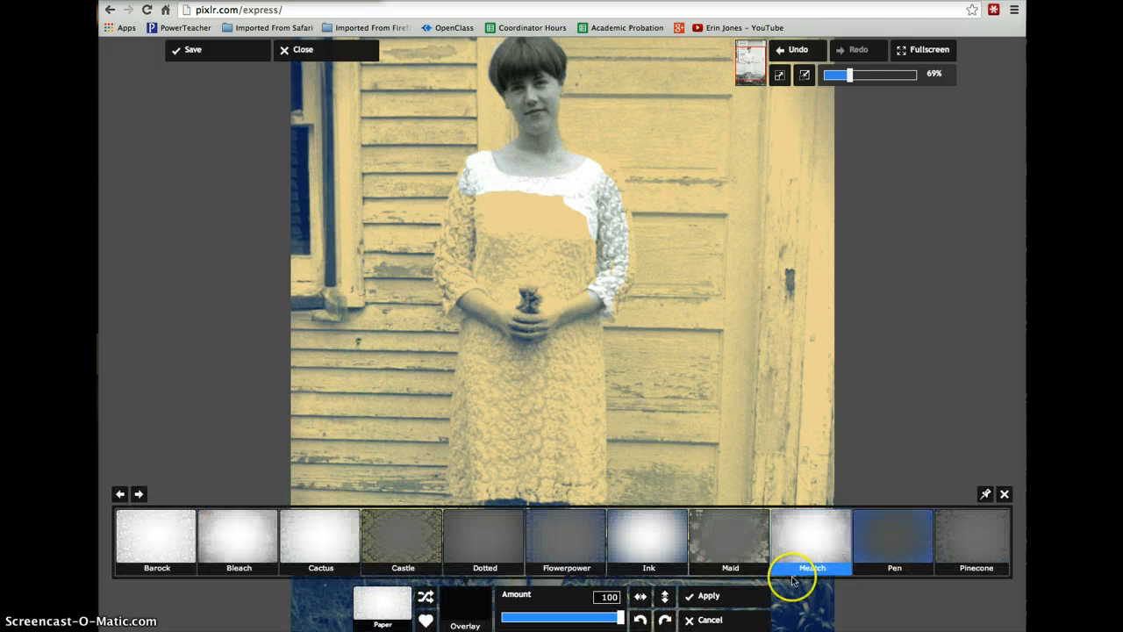
left_click(408, 541)
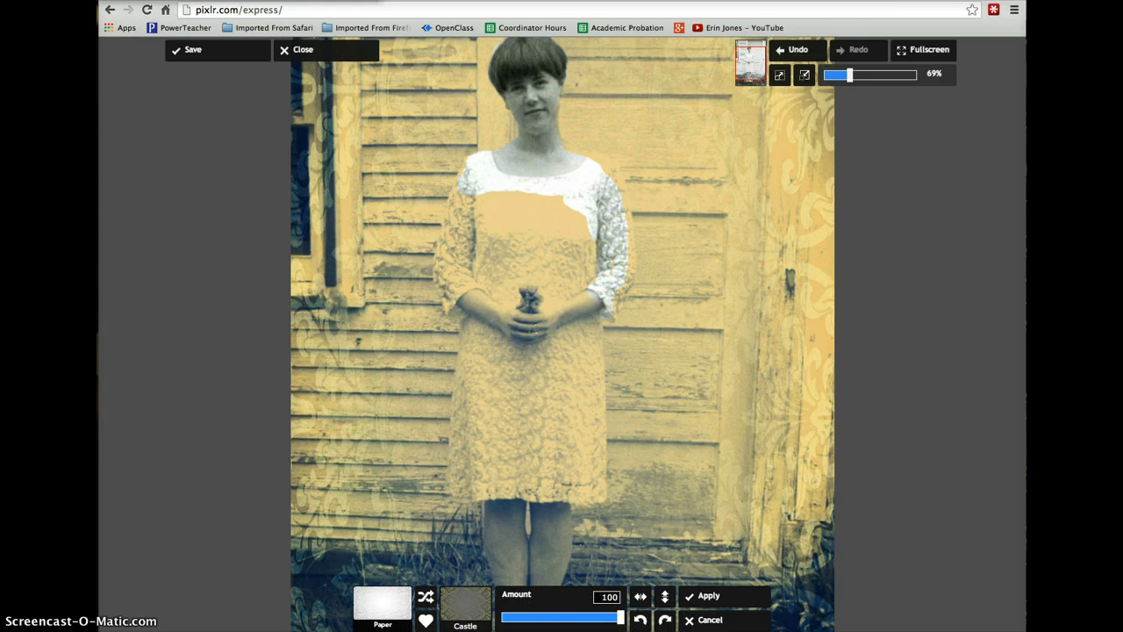
left_click(728, 599)
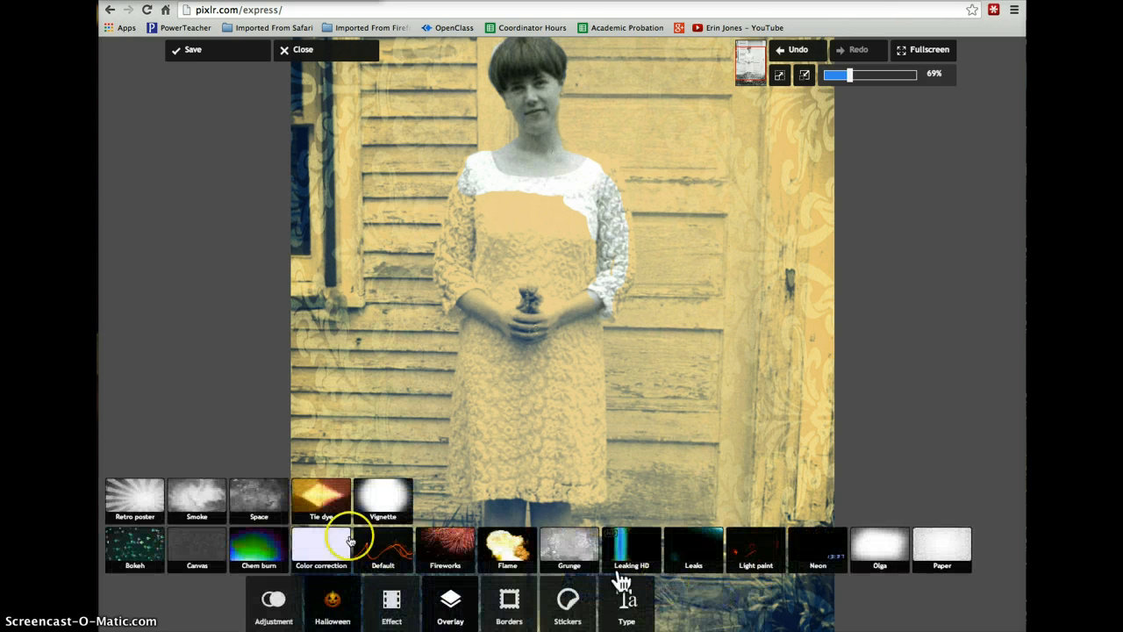
- Remove the overlay from the woman's face, hair, dress and legs with the size 34 History brush, and apply the changes
left_click(275, 601)
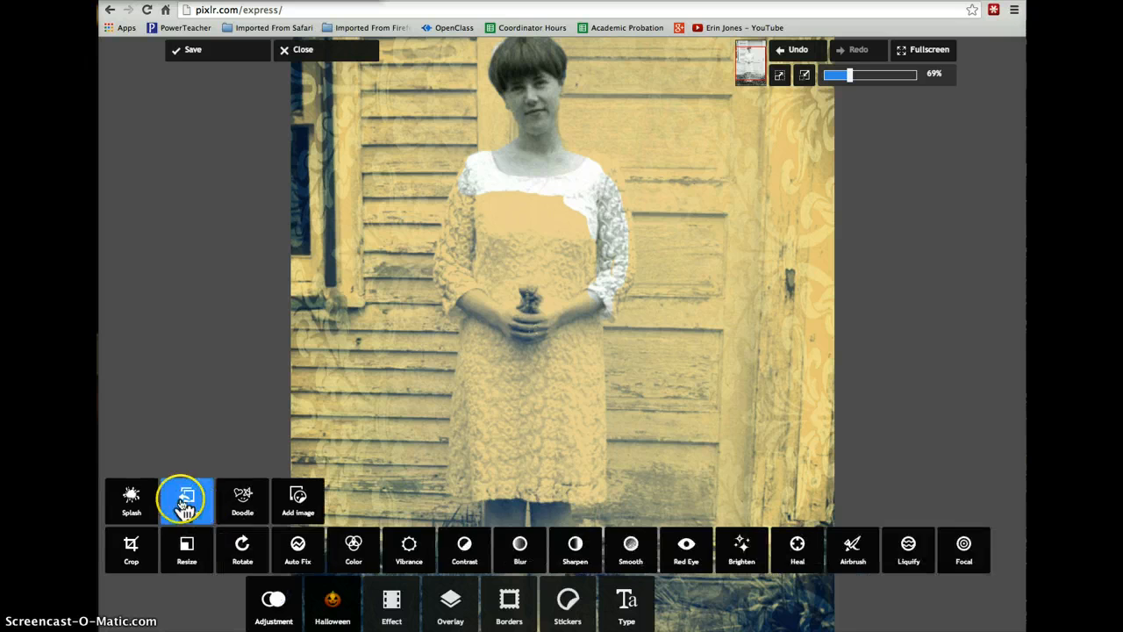
left_click(181, 496)
left_click(543, 107)
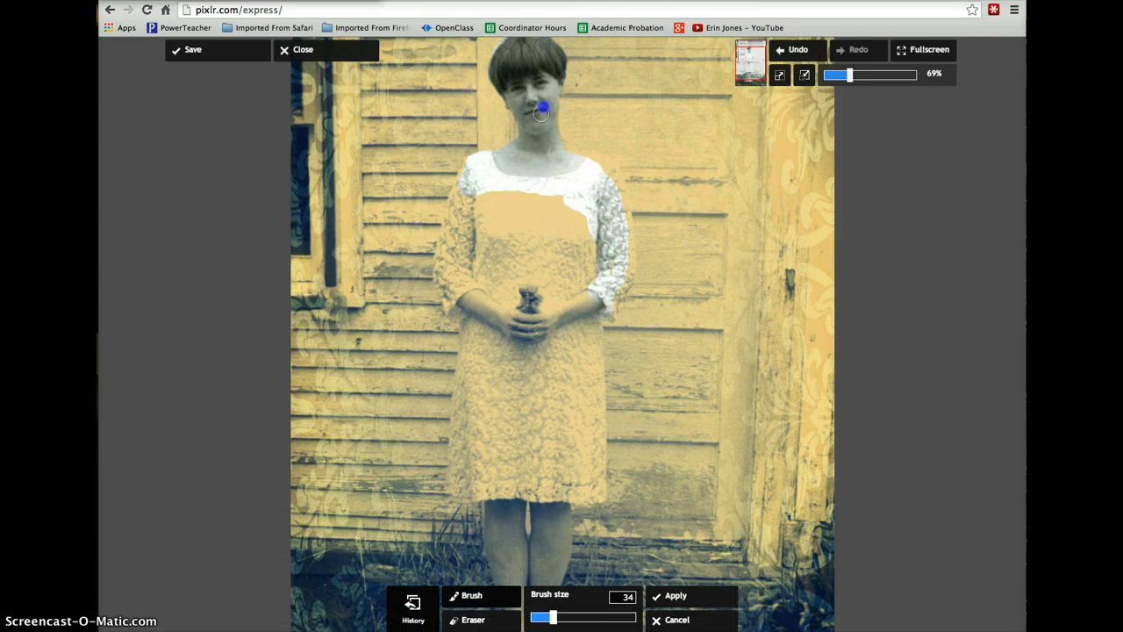
mouse_move(547, 56)
left_mouse_down()
mouse_move(546, 122)
mouse_move(511, 93)
mouse_move(530, 118)
mouse_move(563, 232)
mouse_move(605, 269)
mouse_move(553, 350)
mouse_move(524, 453)
left_mouse_up()
left_click(498, 548)
mouse_move(500, 571)
left_mouse_down()
mouse_move(516, 541)
mouse_move(516, 579)
mouse_move(493, 491)
mouse_move(512, 540)
left_mouse_up()
left_click(559, 532)
left_click(673, 595)
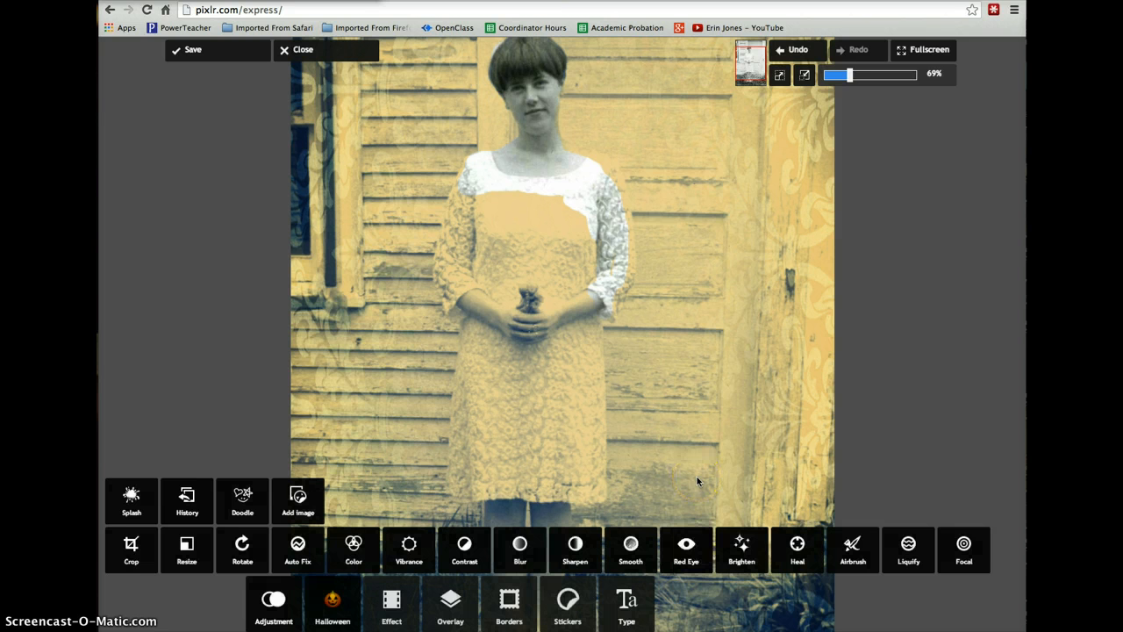
- Apply the Lady overlay from the Chem burn set to the photo at an amount of 84
left_click(439, 604)
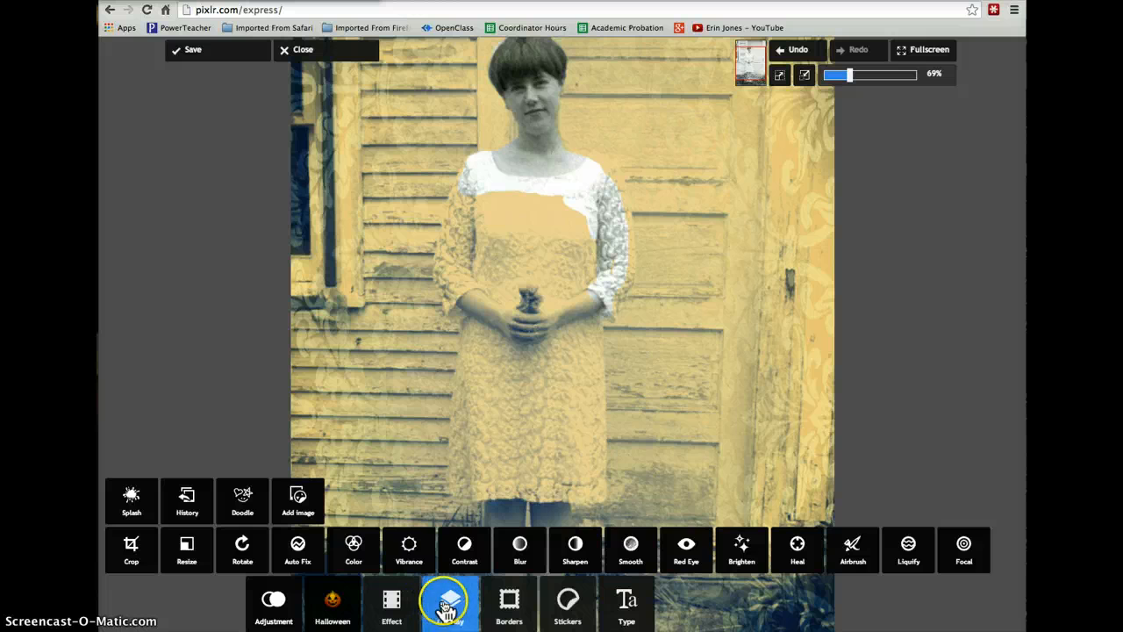
left_click(276, 541)
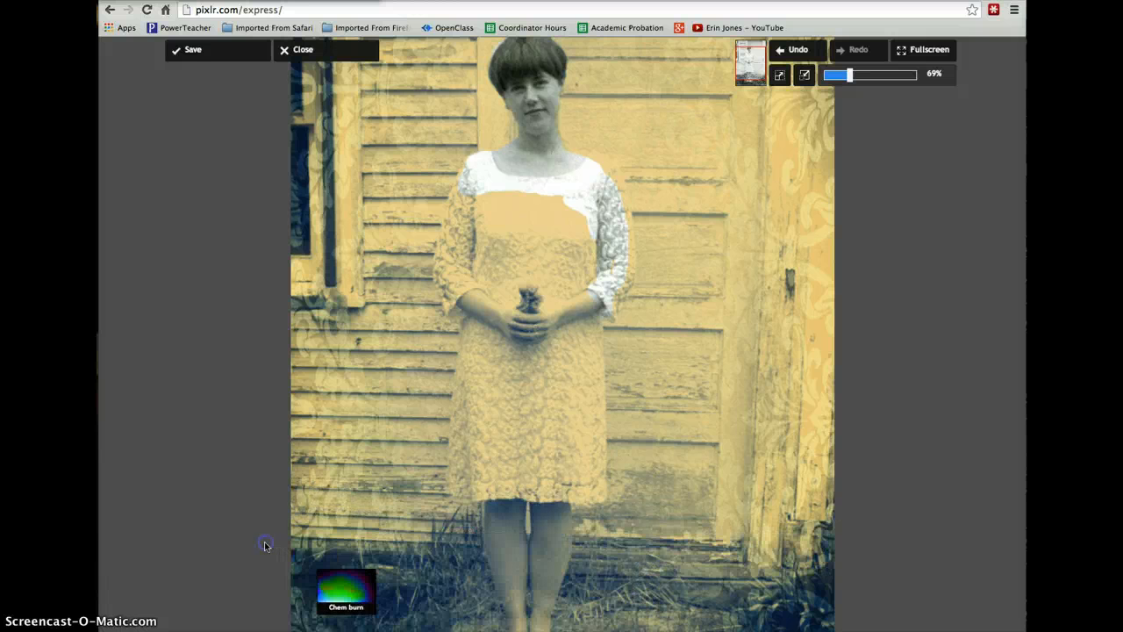
left_click(511, 551)
left_click(545, 536)
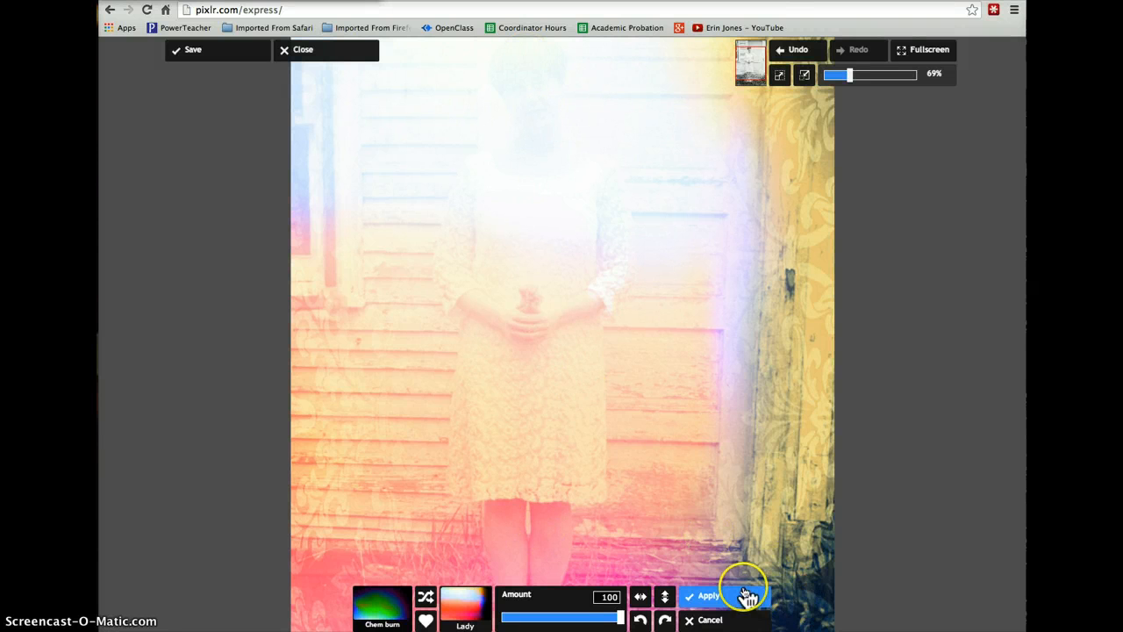
mouse_move(620, 617)
left_mouse_down()
mouse_move(577, 619)
mouse_move(604, 618)
left_mouse_up()
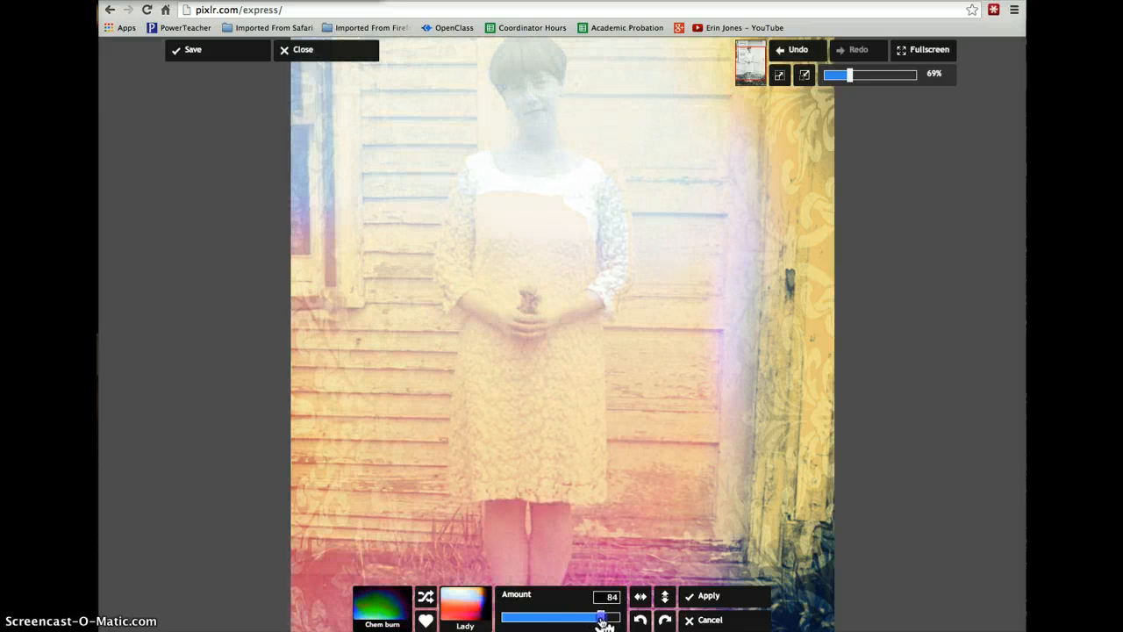
left_click(720, 600)
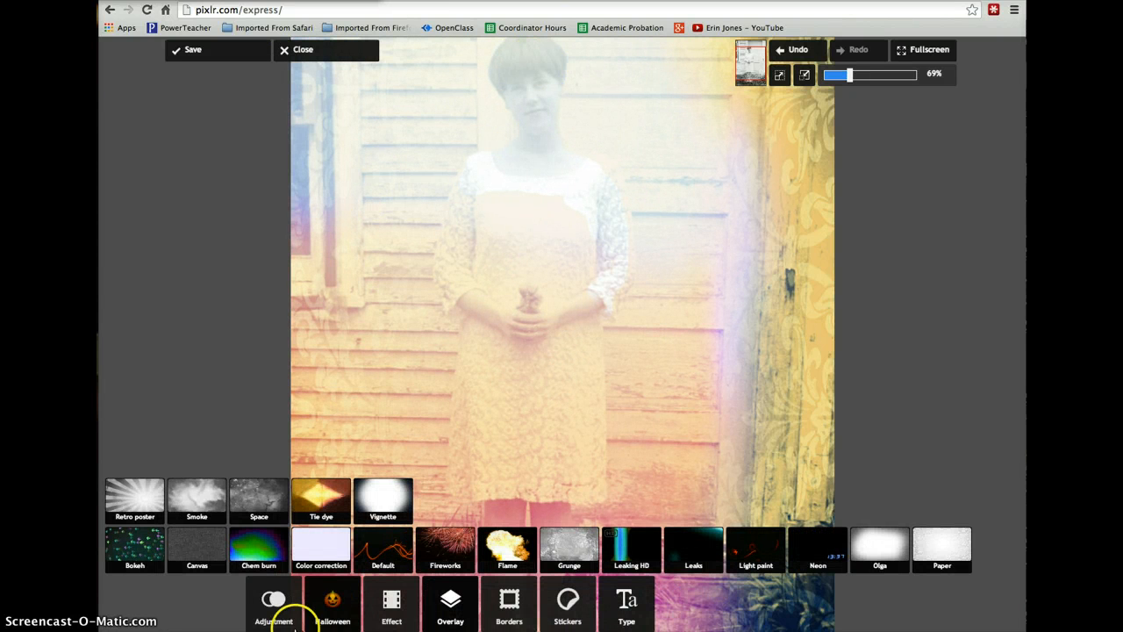
- Remove the overlay from the woman's face, hair, neck, upper chest and both lace sleeves using the History brush at size 34
left_click(280, 617)
left_click(185, 488)
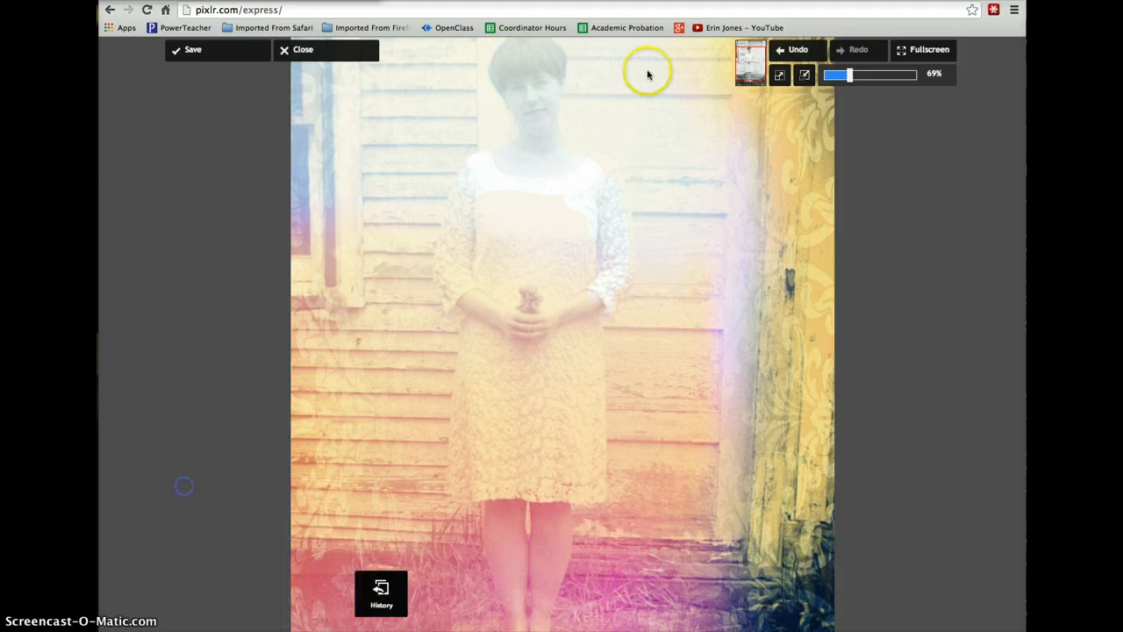
mouse_move(523, 83)
left_mouse_down()
mouse_move(531, 125)
mouse_move(541, 83)
left_mouse_up()
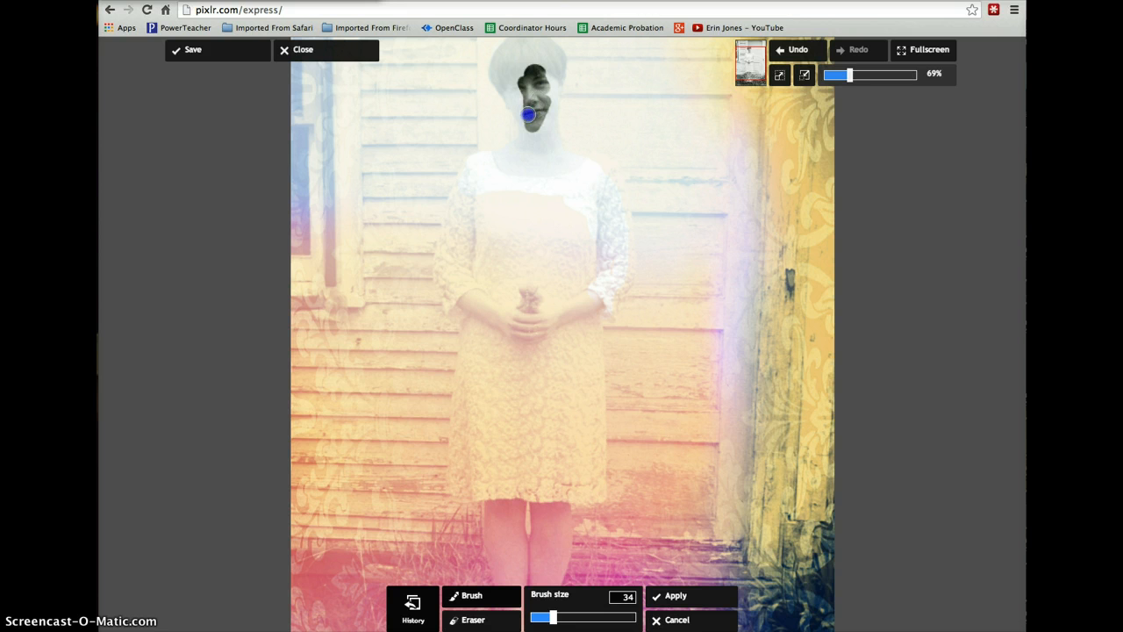
mouse_move(515, 97)
left_mouse_down()
mouse_move(523, 73)
mouse_move(548, 79)
mouse_move(527, 60)
mouse_move(508, 77)
left_mouse_up()
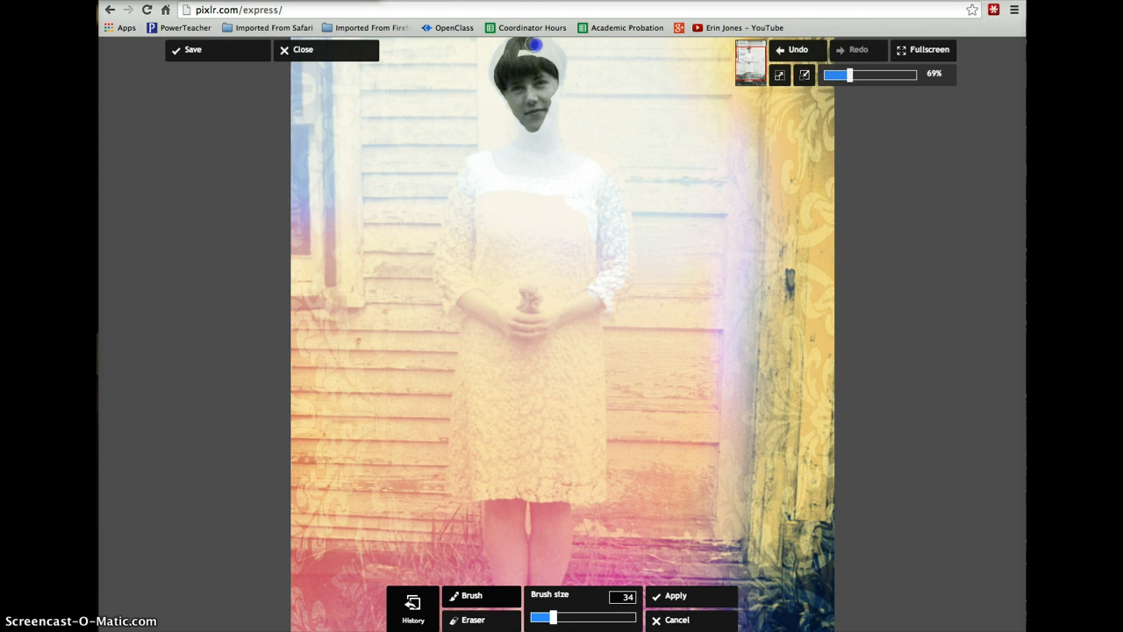
mouse_move(534, 44)
left_mouse_down()
mouse_move(550, 50)
mouse_move(548, 137)
mouse_move(533, 143)
mouse_move(530, 112)
mouse_move(528, 134)
mouse_move(491, 163)
left_mouse_up()
left_click_drag(531, 56, 534, 54)
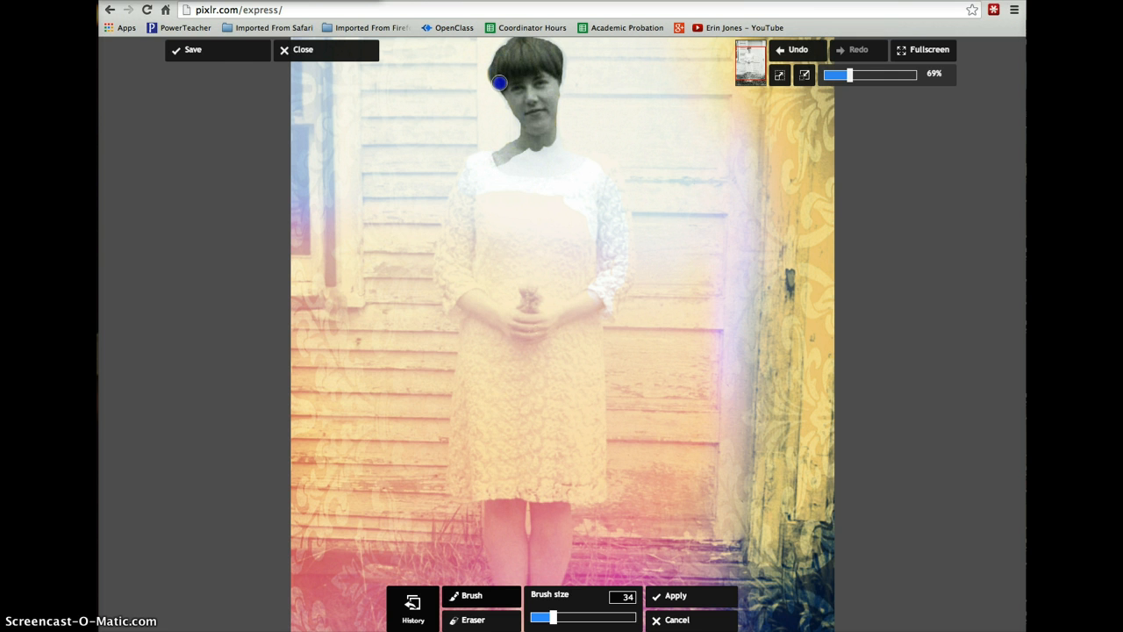
left_click_drag(500, 82, 502, 84)
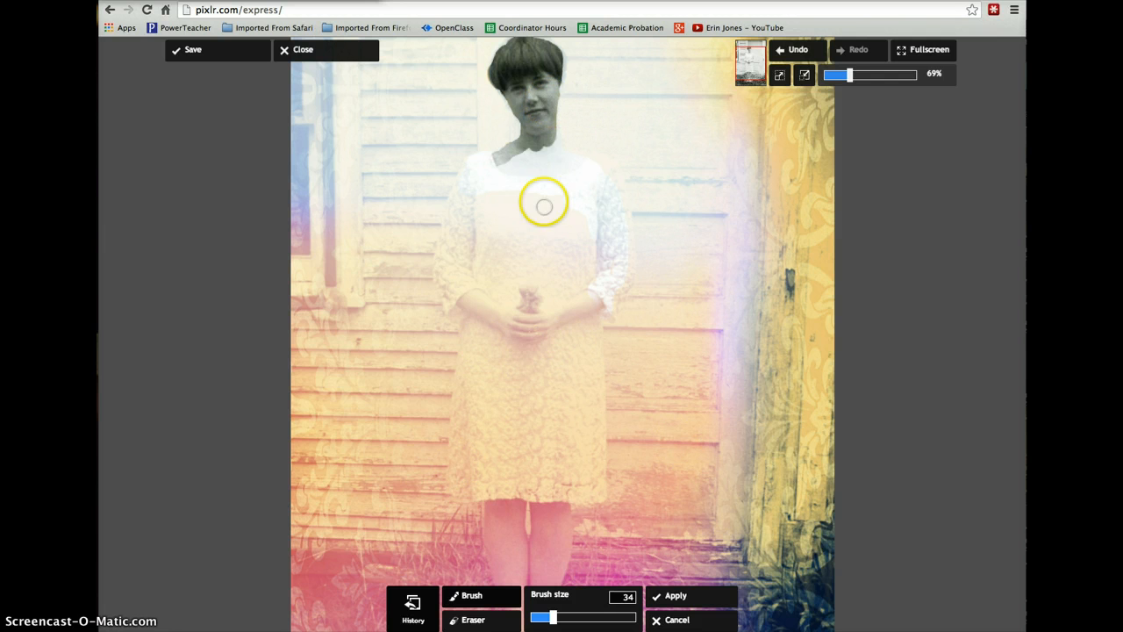
mouse_move(546, 122)
left_mouse_down()
mouse_move(557, 157)
mouse_move(549, 122)
mouse_move(557, 156)
mouse_move(598, 176)
mouse_move(614, 261)
mouse_move(611, 203)
mouse_move(610, 250)
left_mouse_up()
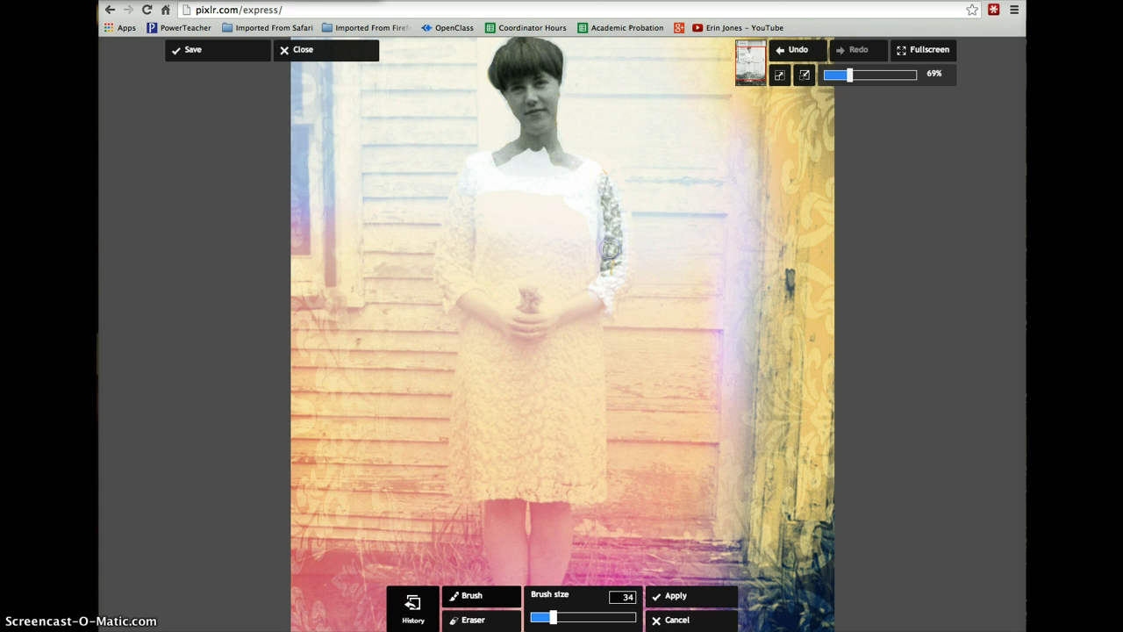
mouse_move(483, 164)
left_mouse_down()
mouse_move(443, 275)
mouse_move(450, 306)
mouse_move(466, 284)
mouse_move(471, 206)
mouse_move(485, 276)
mouse_move(479, 186)
mouse_move(495, 163)
mouse_move(568, 179)
mouse_move(529, 152)
mouse_move(572, 165)
mouse_move(552, 140)
mouse_move(579, 173)
left_mouse_up()
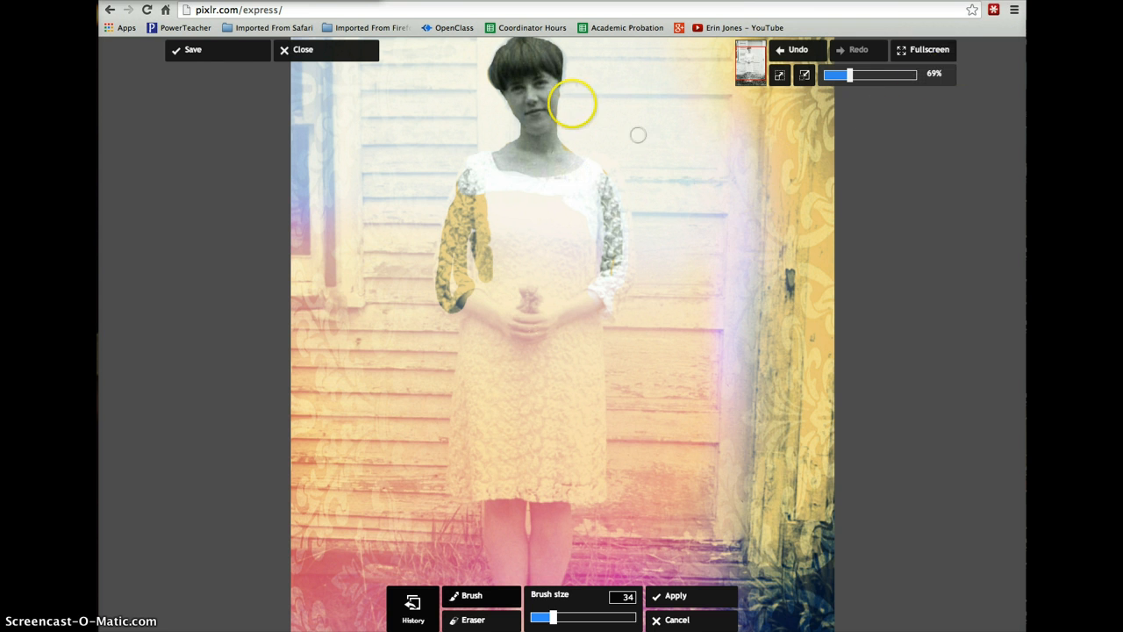